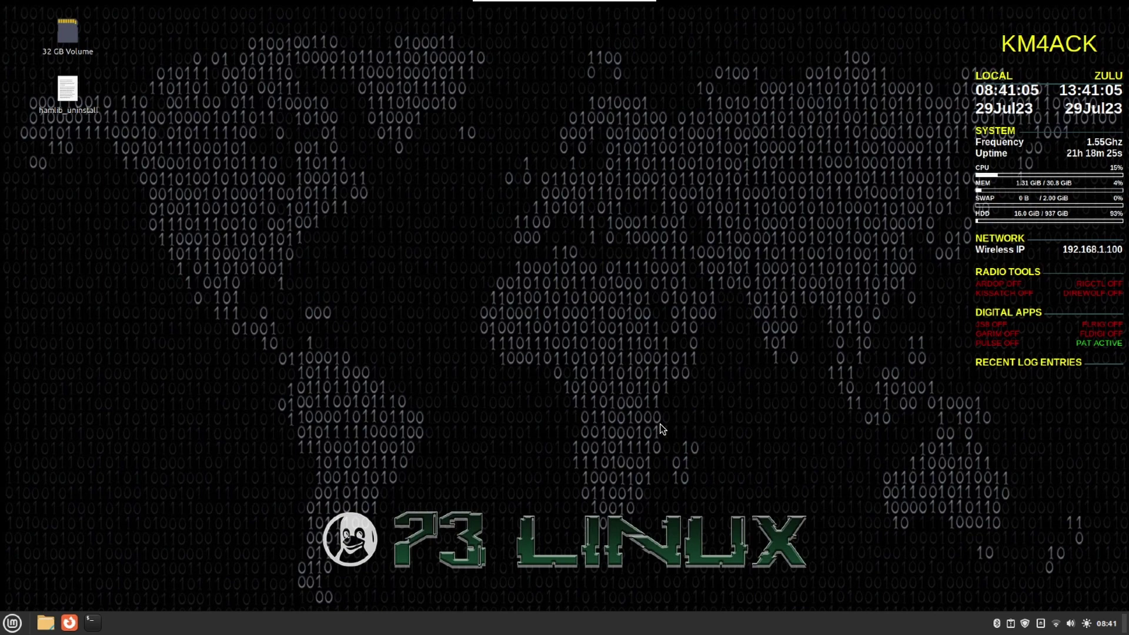
- Run cgps in a new terminal to confirm a 3D GPS fix and grid square, then quit
{"action": "left_click", "coordinate": [93, 623]}
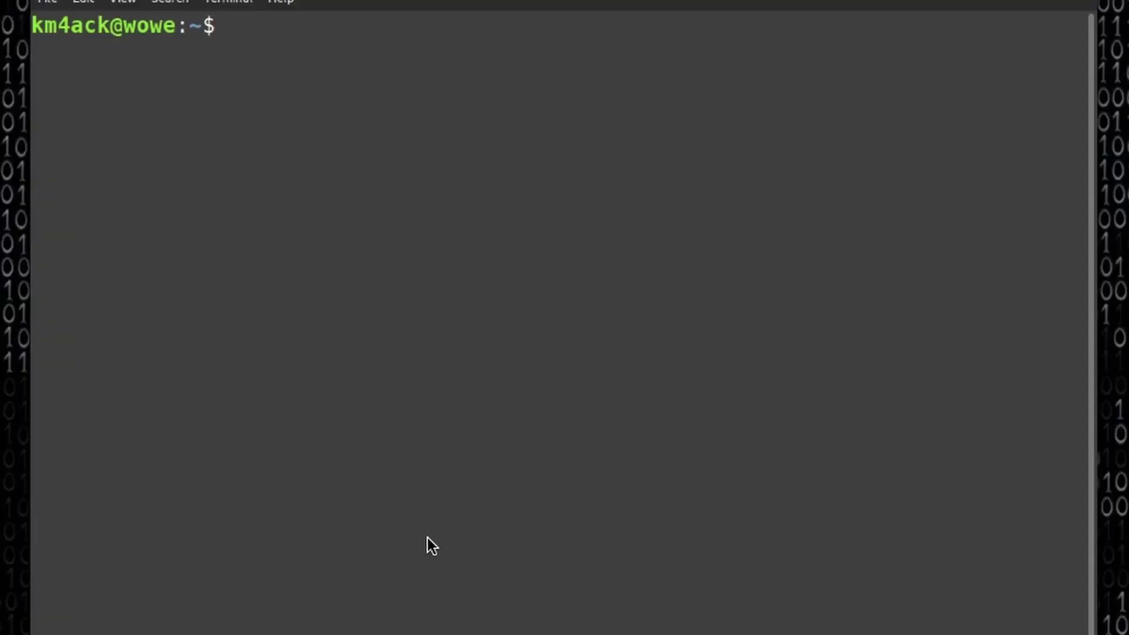
{"action": "type", "text": "cgps"}
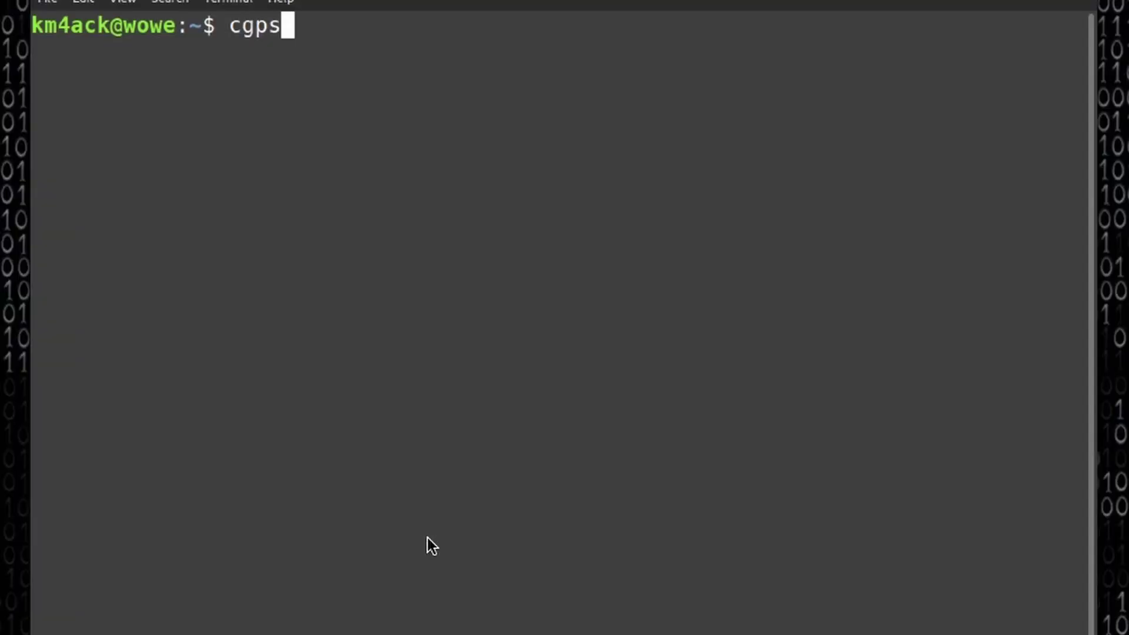
{"action": "key", "text": "Return"}
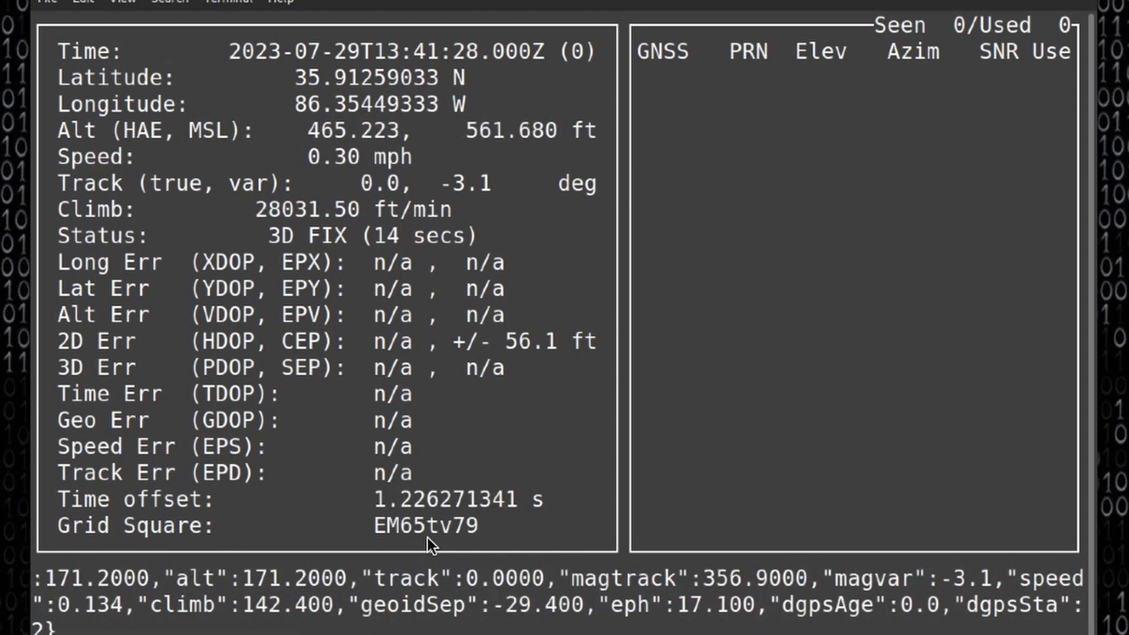
{"action": "key", "text": "q"}
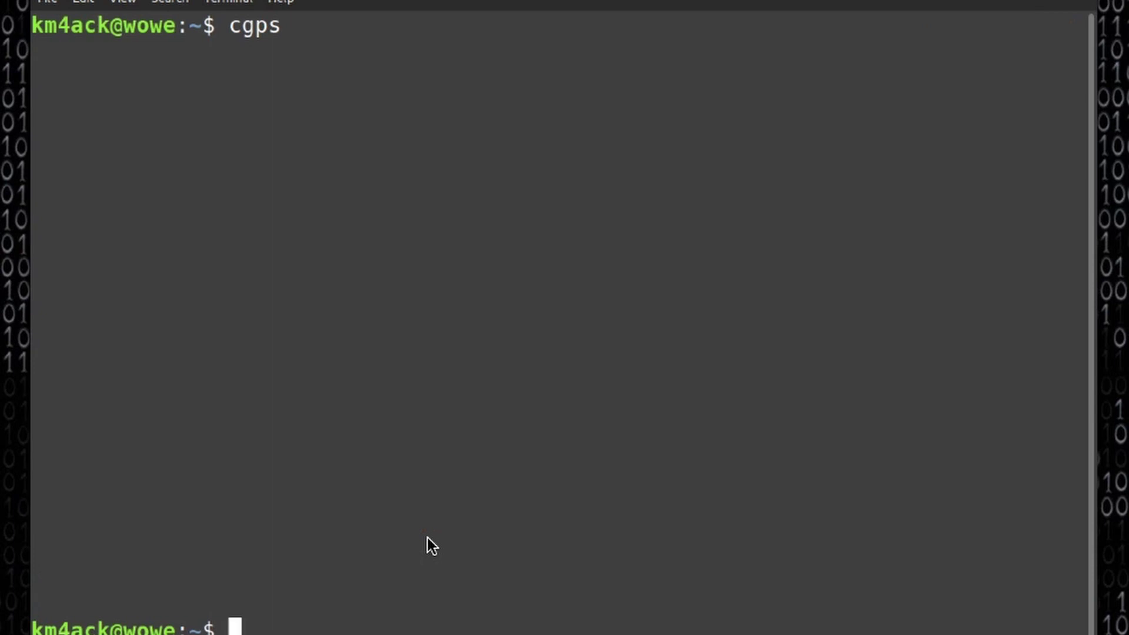
- Clear the screen, change into bin/conky and list its scripts
{"action": "type", "text": "clear"}
{"action": "key", "text": "Return"}
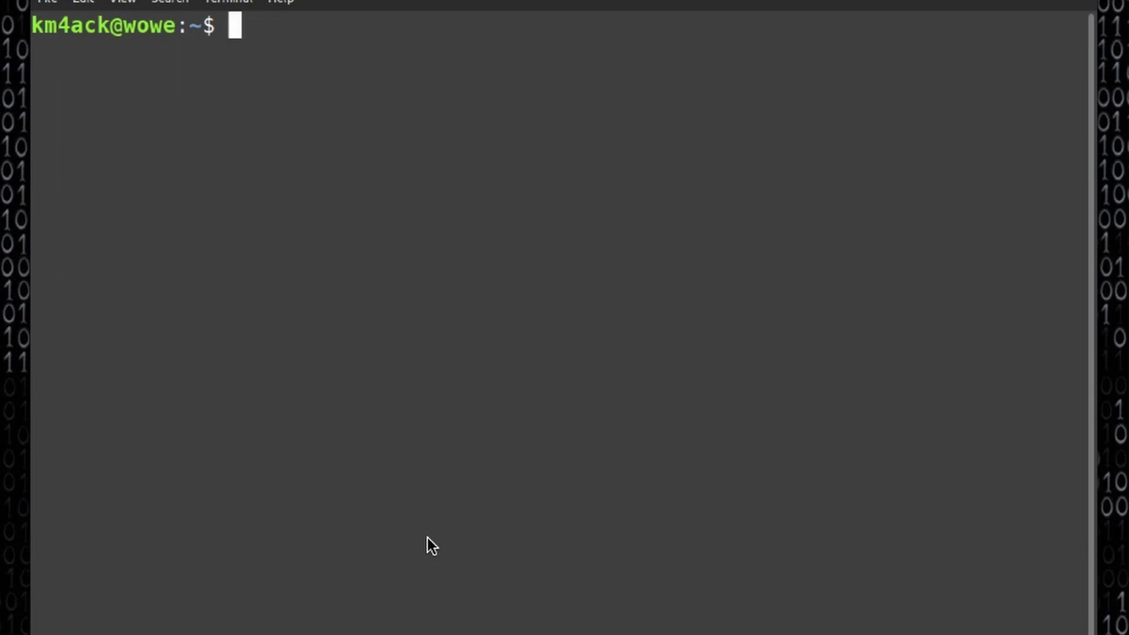
{"action": "type", "text": "cd /"}
{"action": "key", "text": "BackSpace"}
{"action": "type", "text": "bin"}
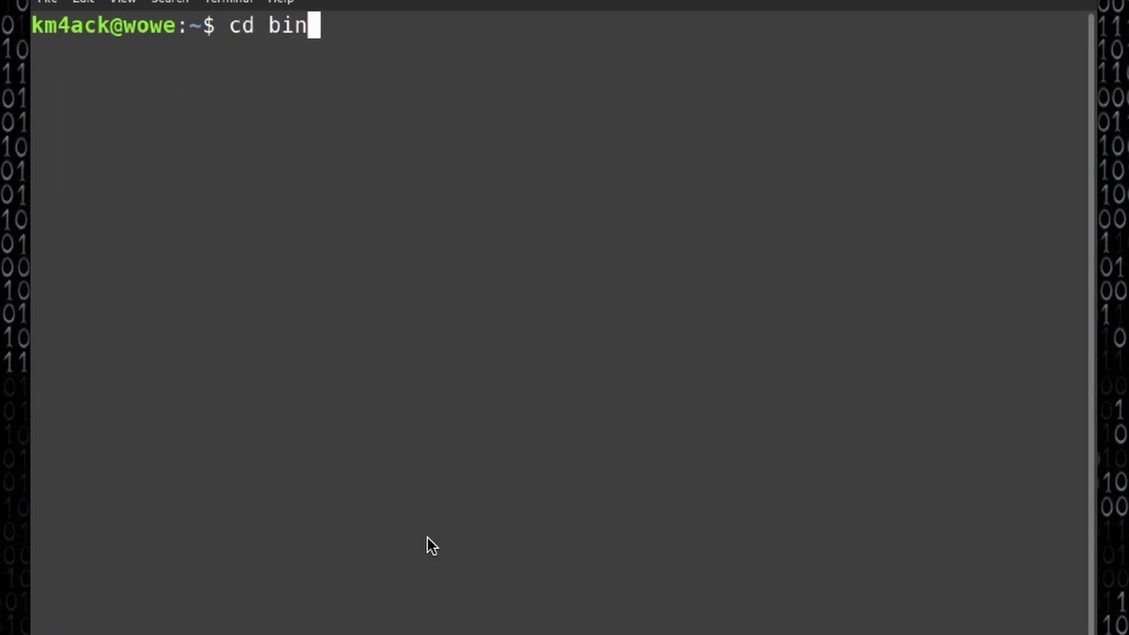
{"action": "type", "text": "/conky"}
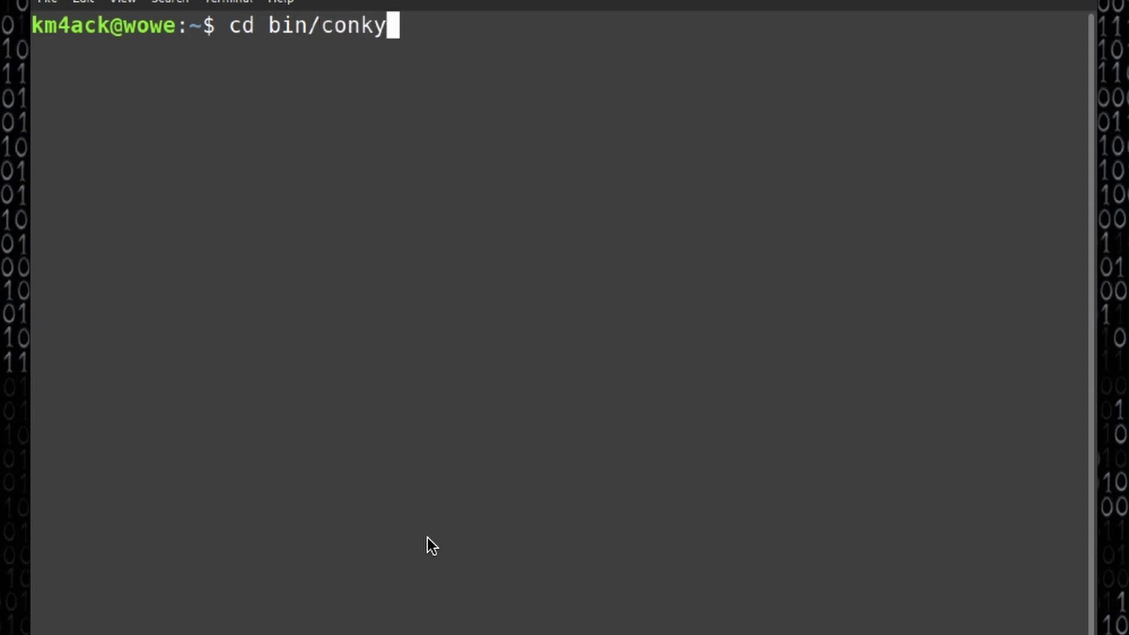
{"action": "key", "text": "Return"}
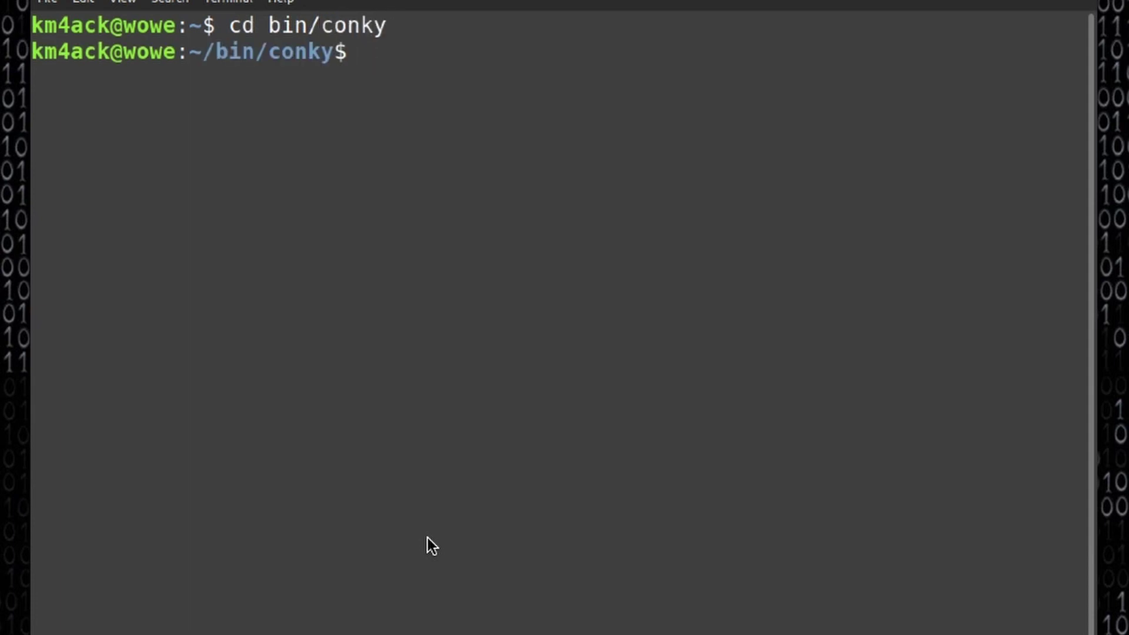
{"action": "type", "text": "ls"}
{"action": "key", "text": "Return"}
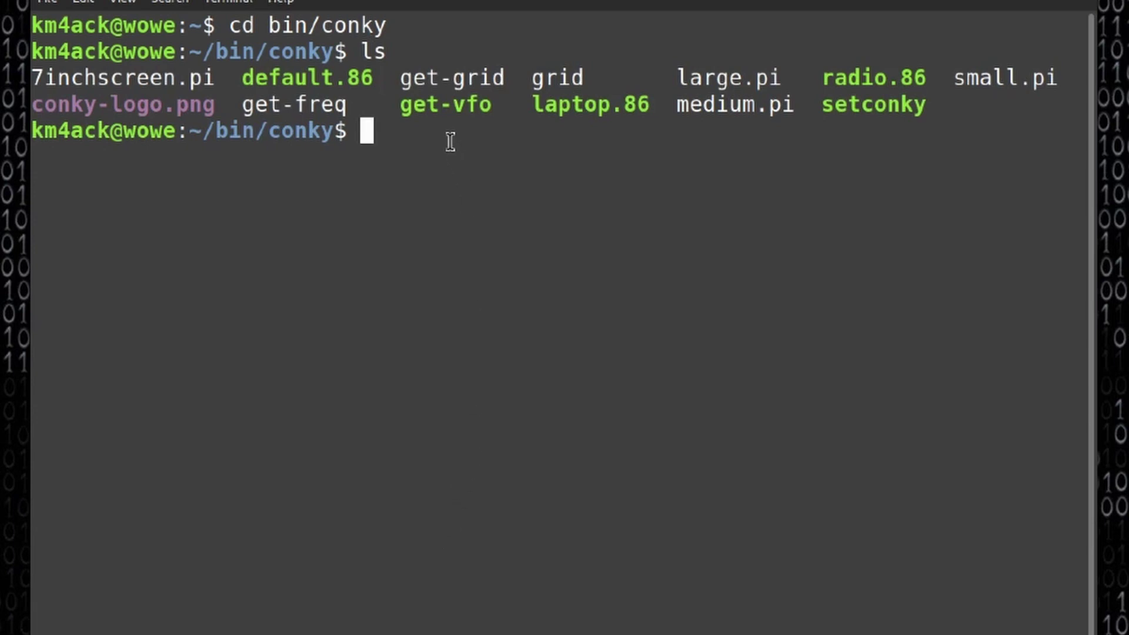
- Make get-grid and grid executable with chmod +x and confirm them in a fresh listing
{"action": "left_click_drag", "start_coordinate": [400, 79], "coordinate": [585, 80]}
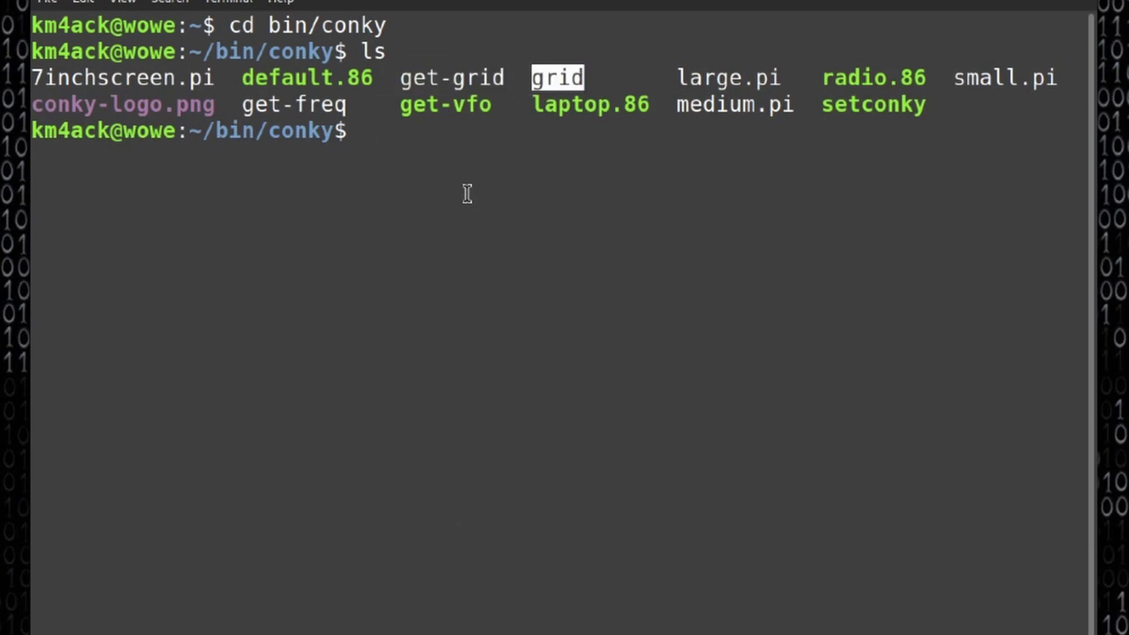
{"action": "left_click", "coordinate": [403, 135]}
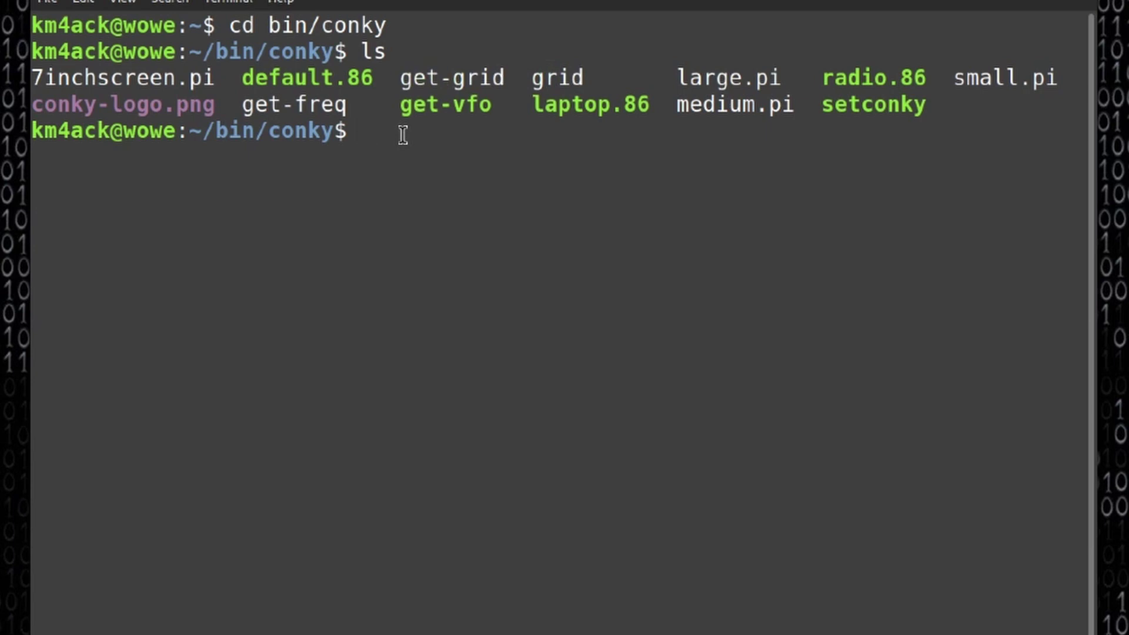
{"action": "type", "text": "chmod"}
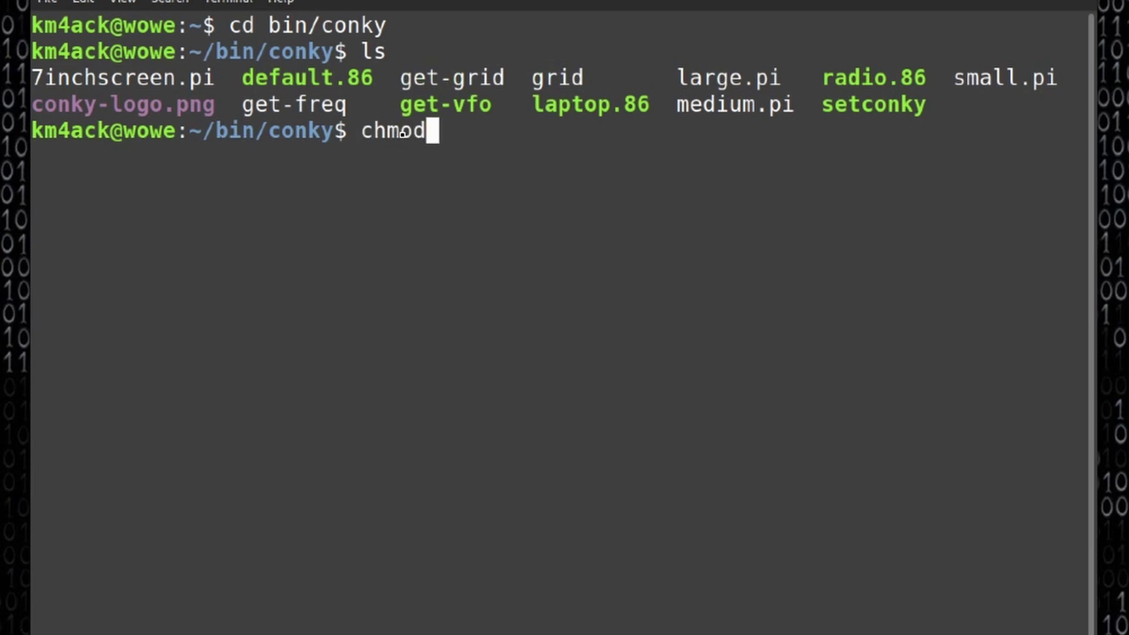
{"action": "type", "text": " +x"}
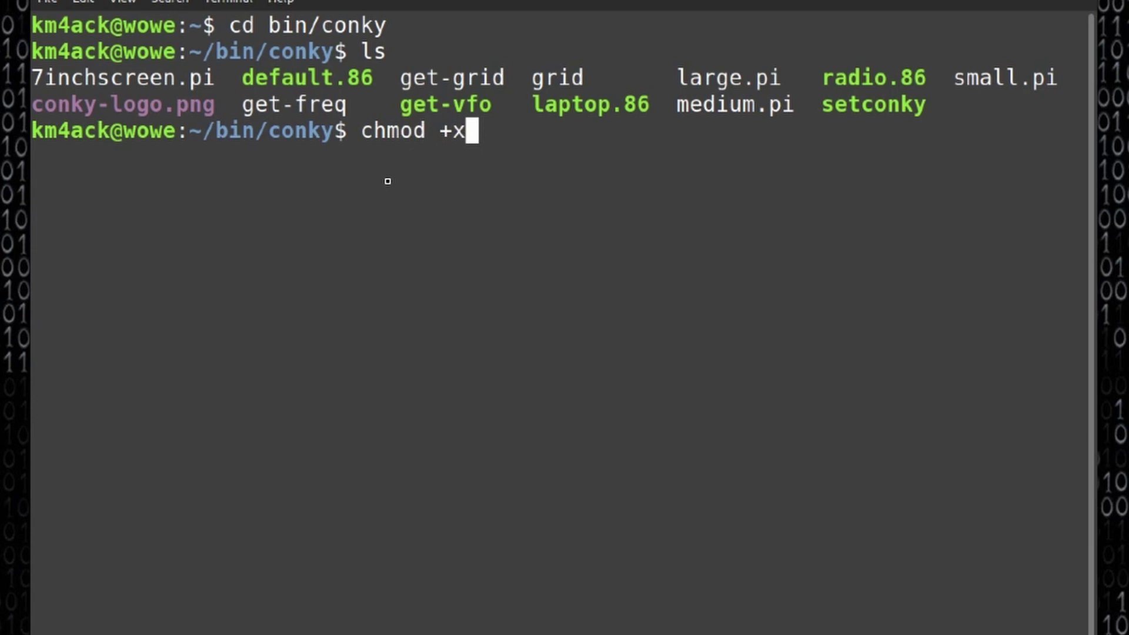
{"action": "type", "text": " get-grid gr"}
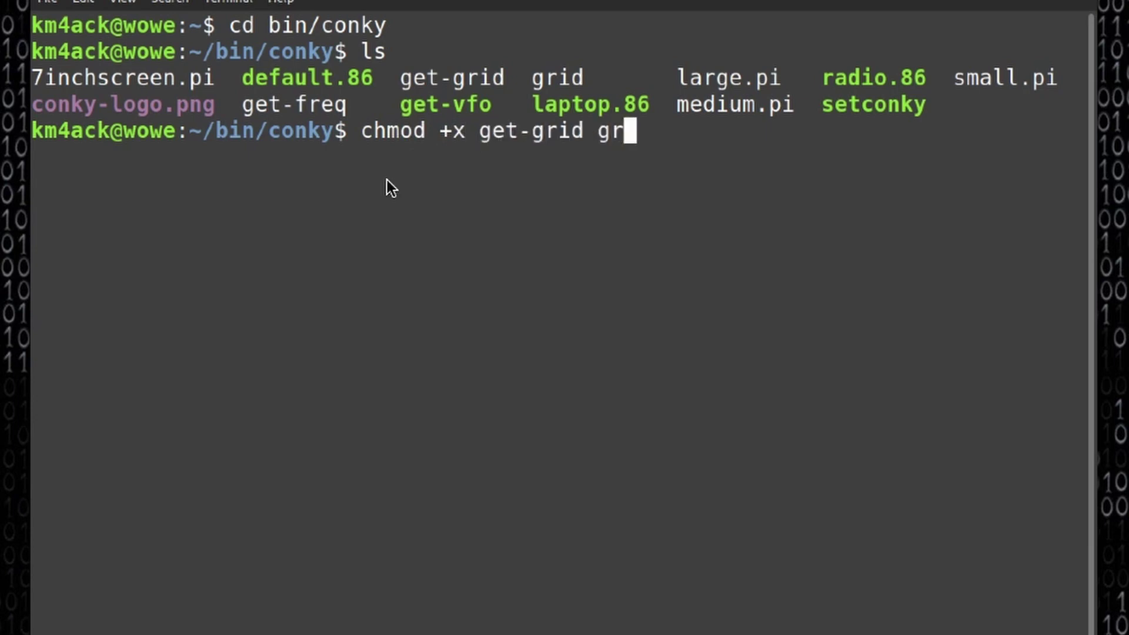
{"action": "type", "text": "id"}
{"action": "key", "text": "Return"}
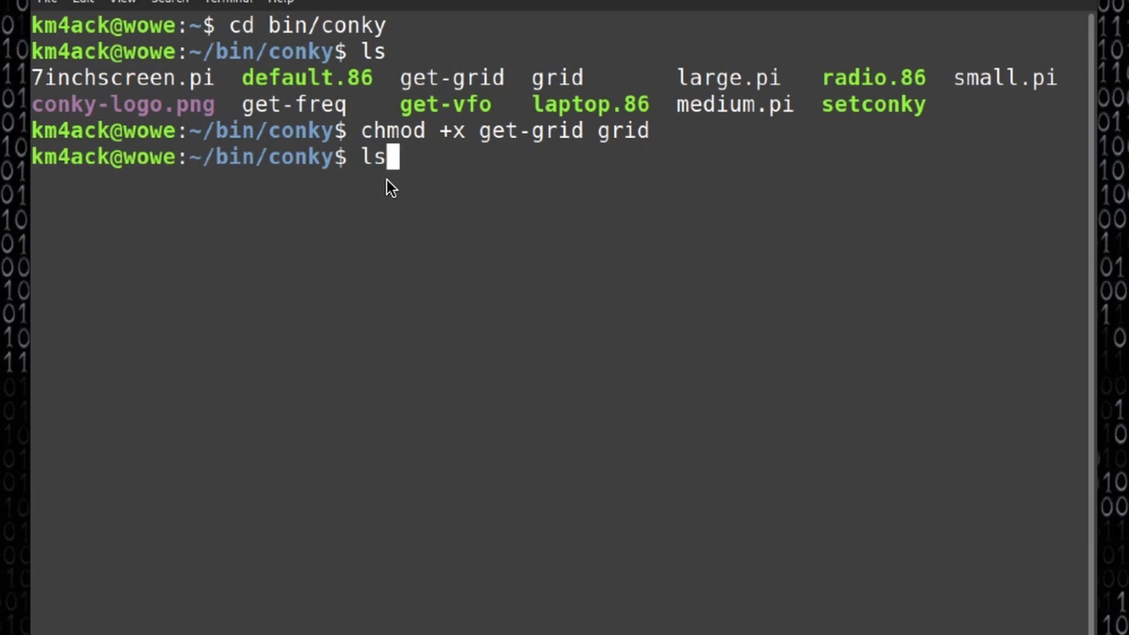
{"action": "type", "text": "ls"}
{"action": "key", "text": "Return"}
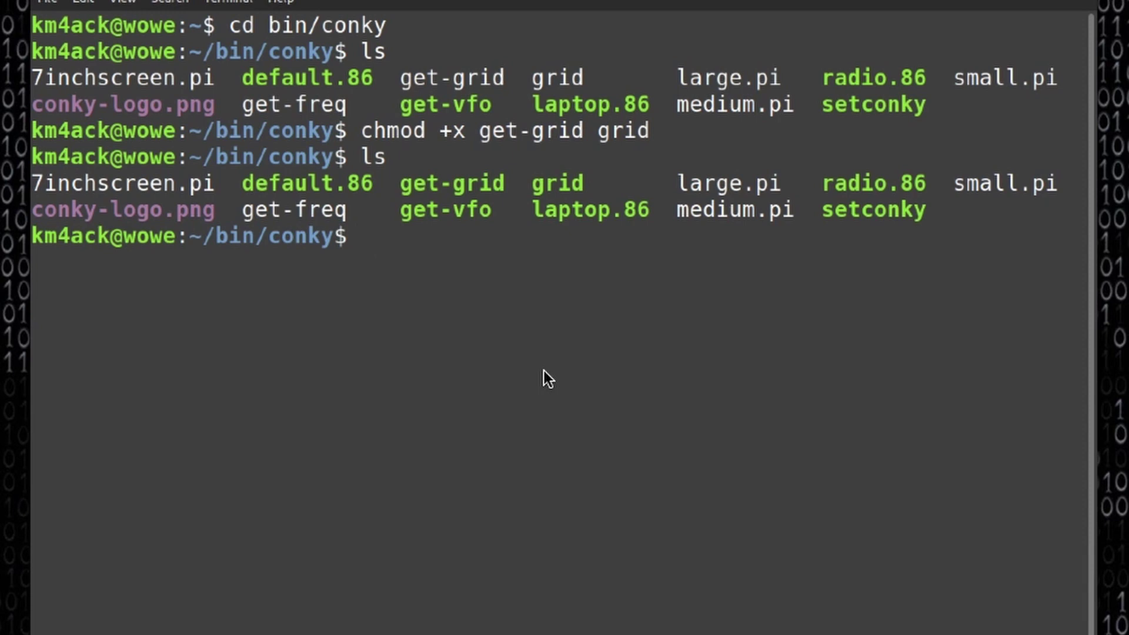
{"action": "type", "text": "crontab -"}
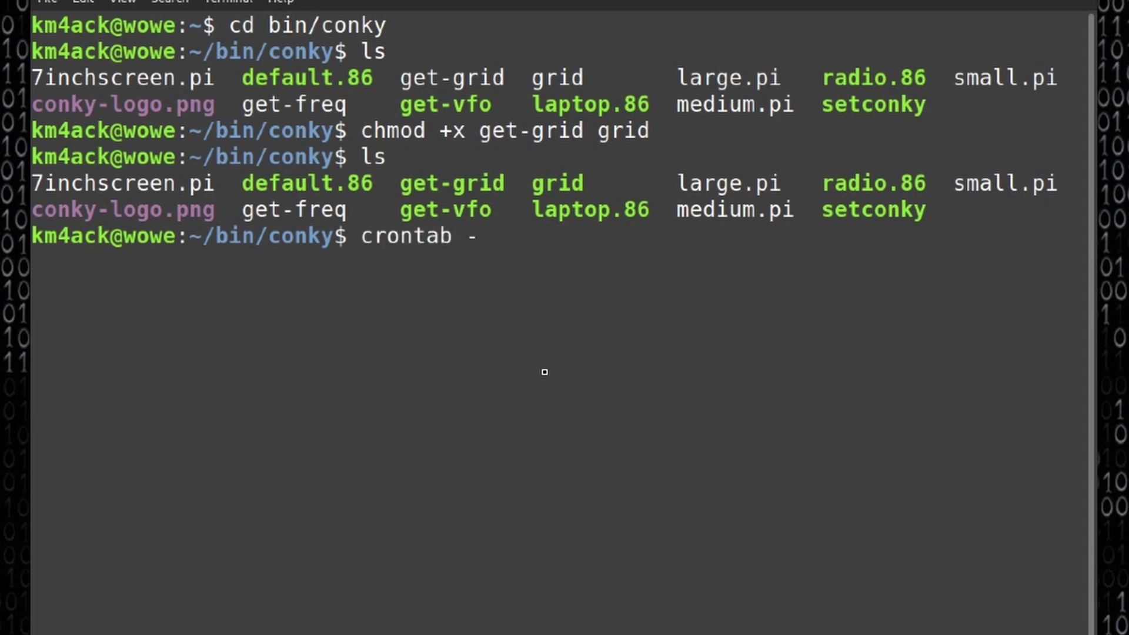
{"action": "type", "text": "e"}
- Open the crontab for editing with option 1 (/bin/nano) as the editor
{"action": "key", "text": "Return"}
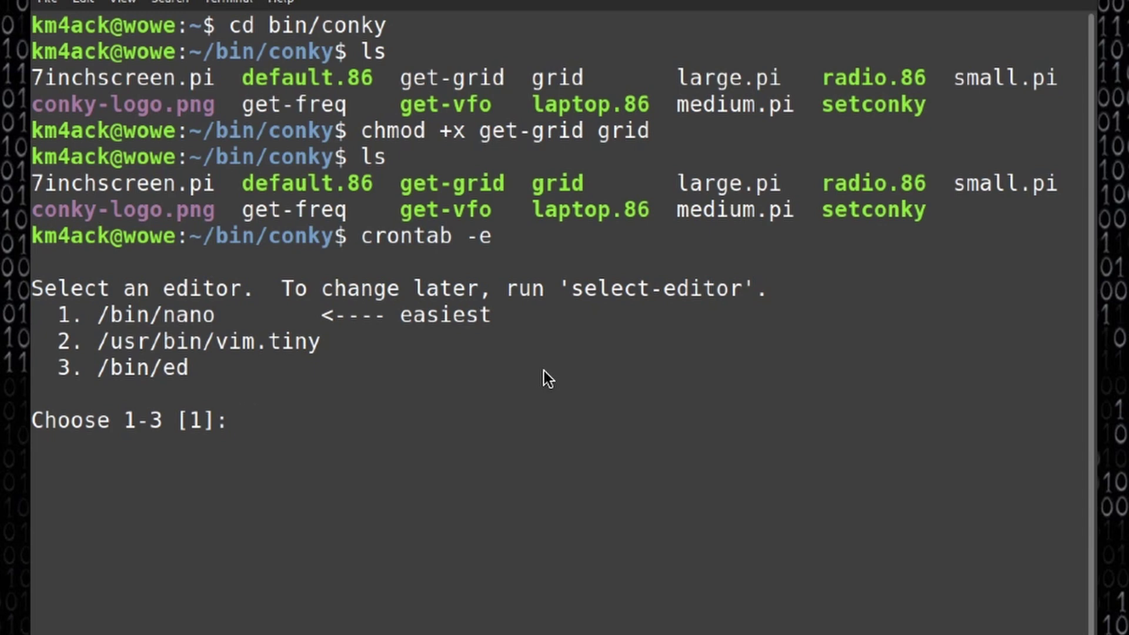
{"action": "type", "text": "1"}
{"action": "key", "text": "Return"}
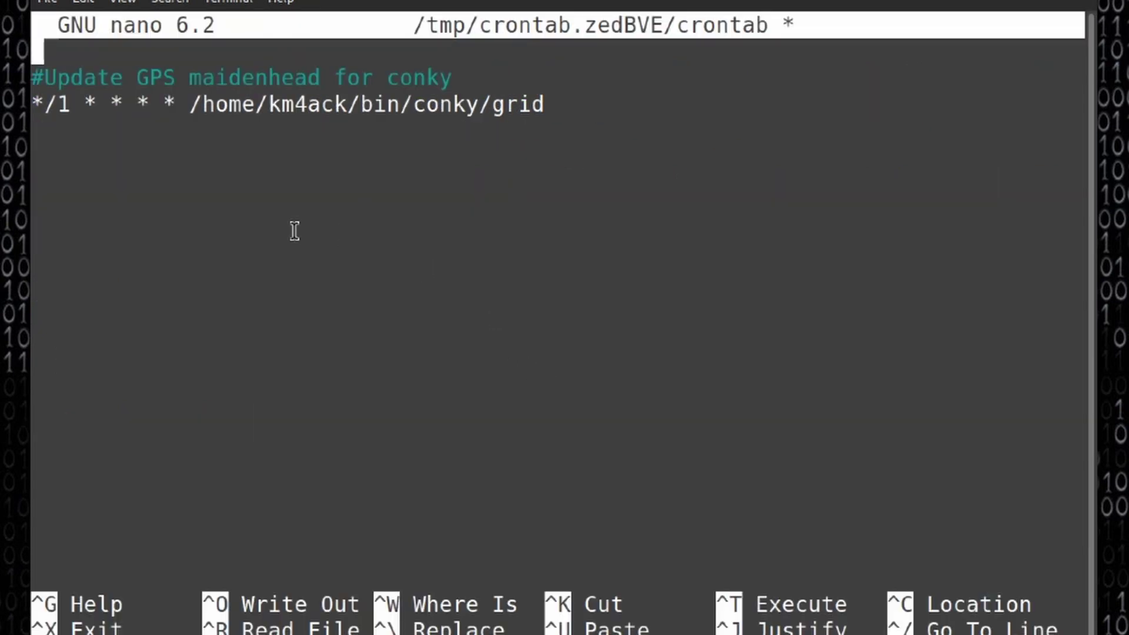
- Review the '*/1 * * * *' grid script entry, then save and exit nano to install the crontab
{"action": "left_click_drag", "start_coordinate": [189, 104], "coordinate": [547, 105]}
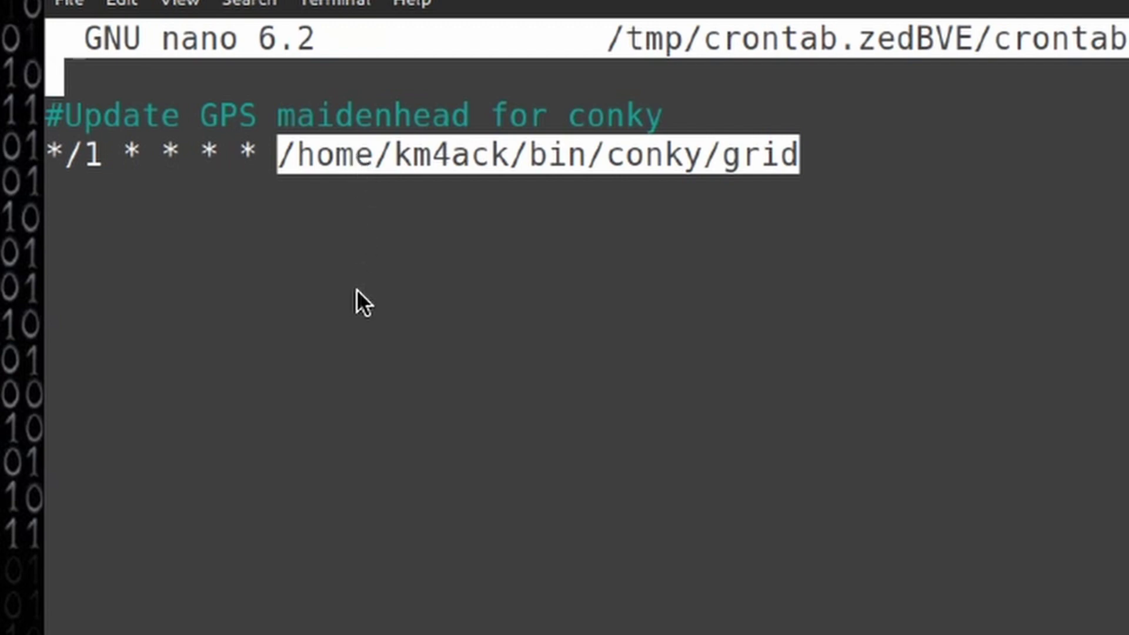
{"action": "key", "text": "Down"}
{"action": "key", "text": "Down"}
{"action": "key", "text": "Down"}
{"action": "key", "text": "Up"}
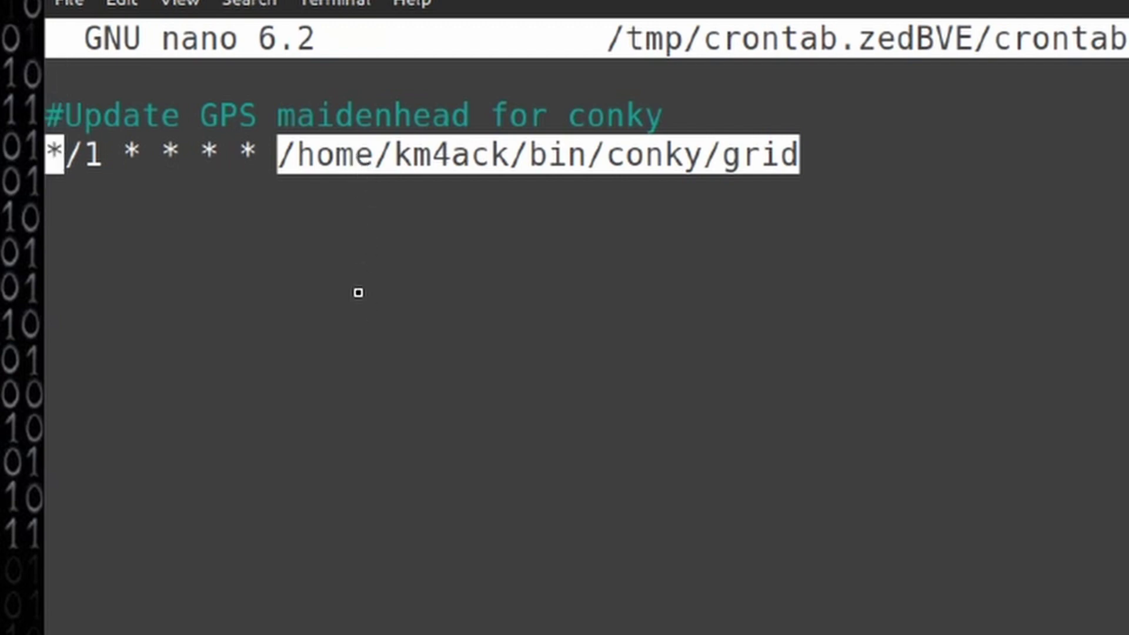
{"action": "key", "text": "Right"}
{"action": "key", "text": "Right"}
{"action": "key", "text": "Right"}
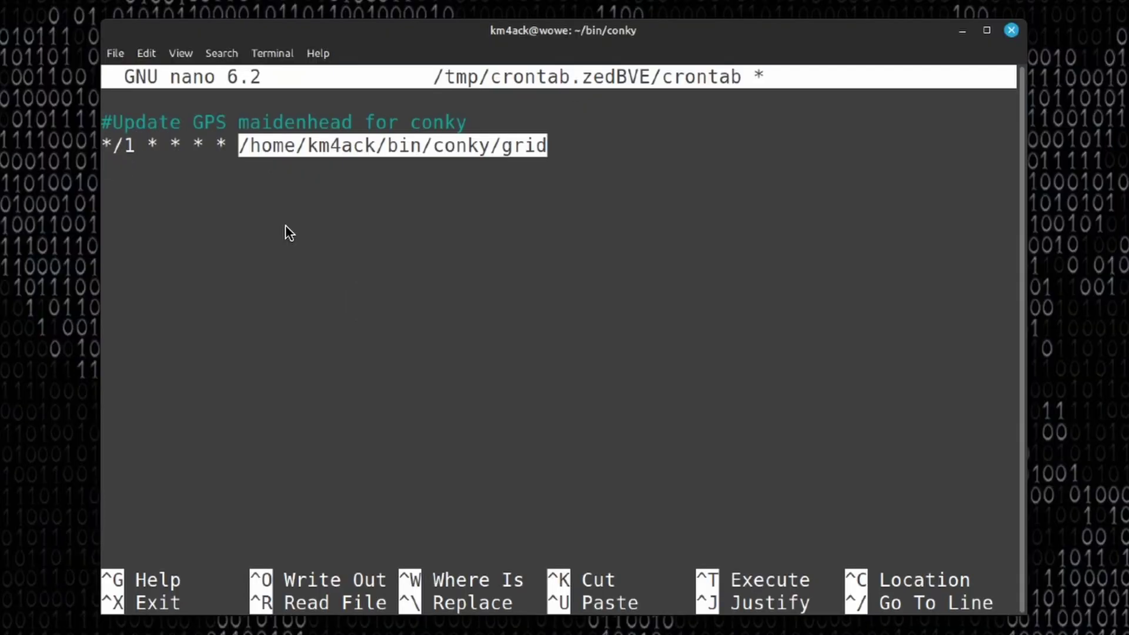
{"action": "key", "text": "ctrl+s"}
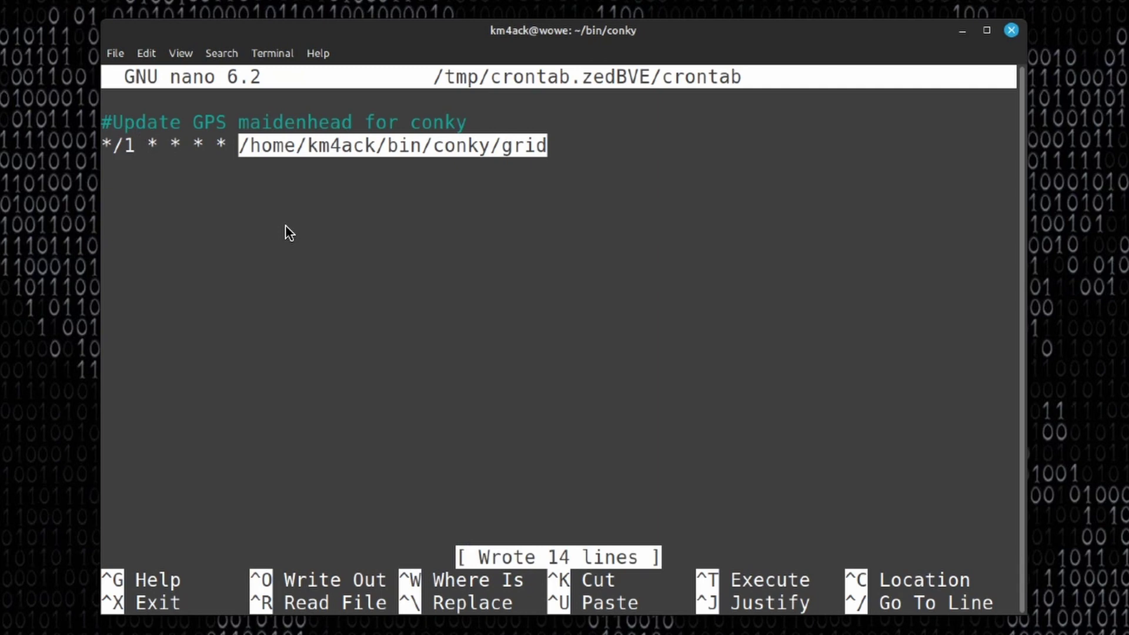
{"action": "key", "text": "ctrl+x"}
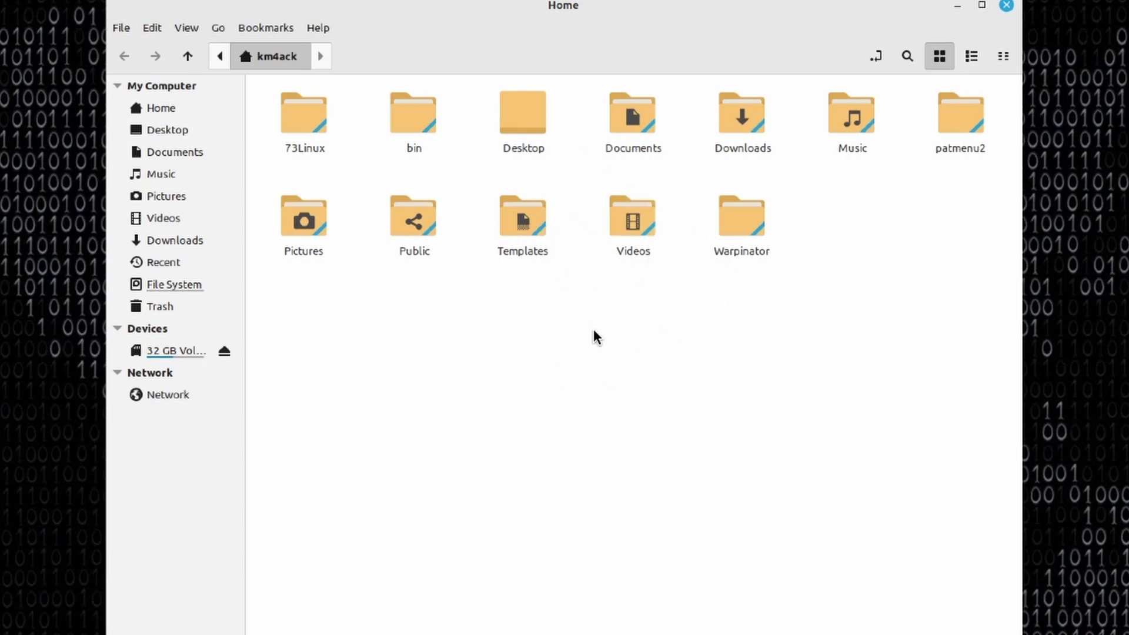
- Show hidden files in the Home folder and open .conkyrc with the Text Editor
{"action": "right_click", "coordinate": [644, 343]}
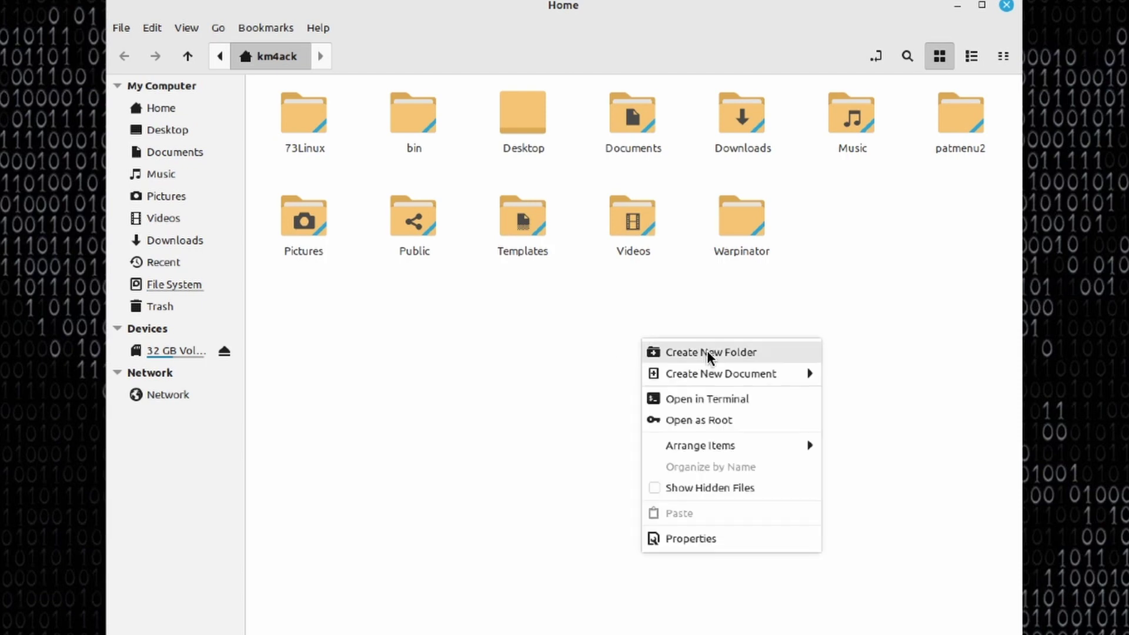
{"action": "left_click", "coordinate": [686, 491]}
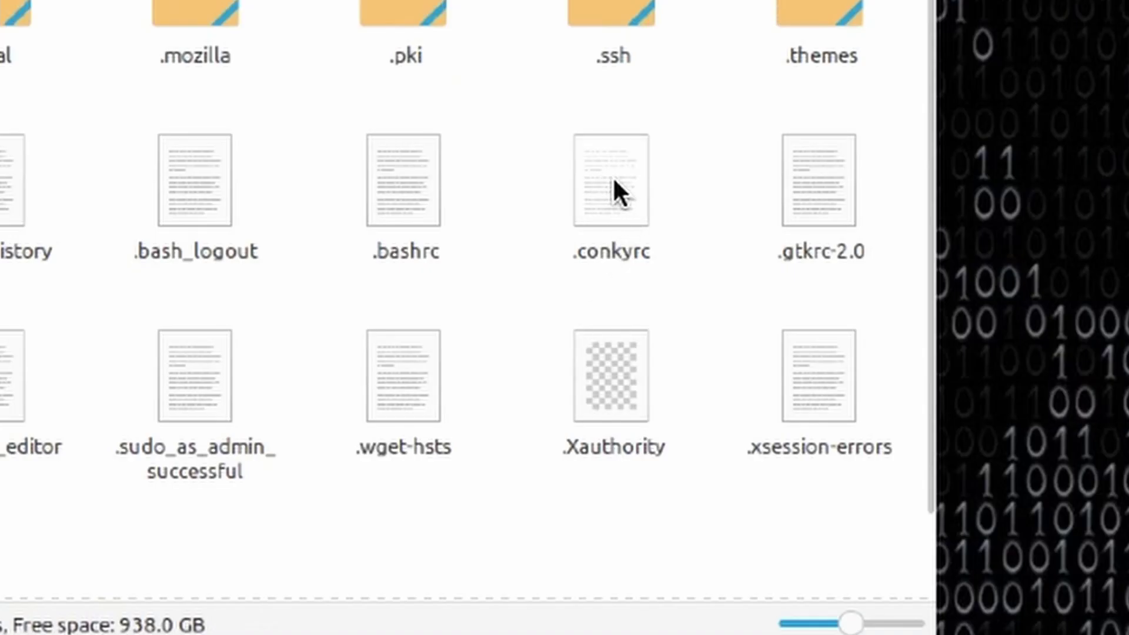
{"action": "right_click", "coordinate": [613, 179]}
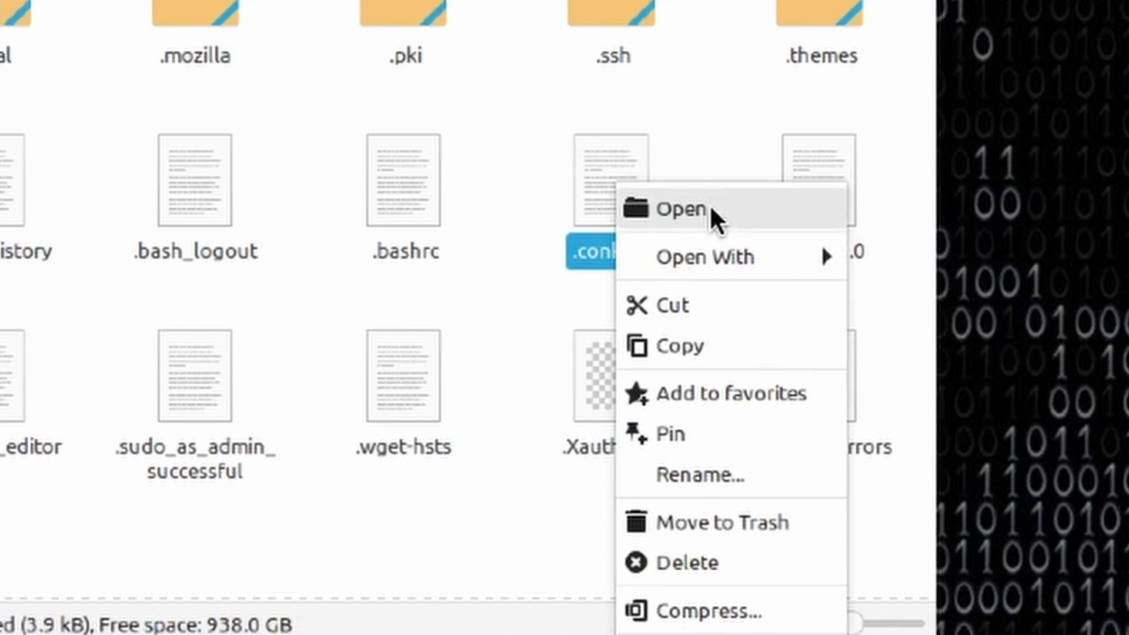
{"action": "mouse_move", "coordinate": [824, 260]}
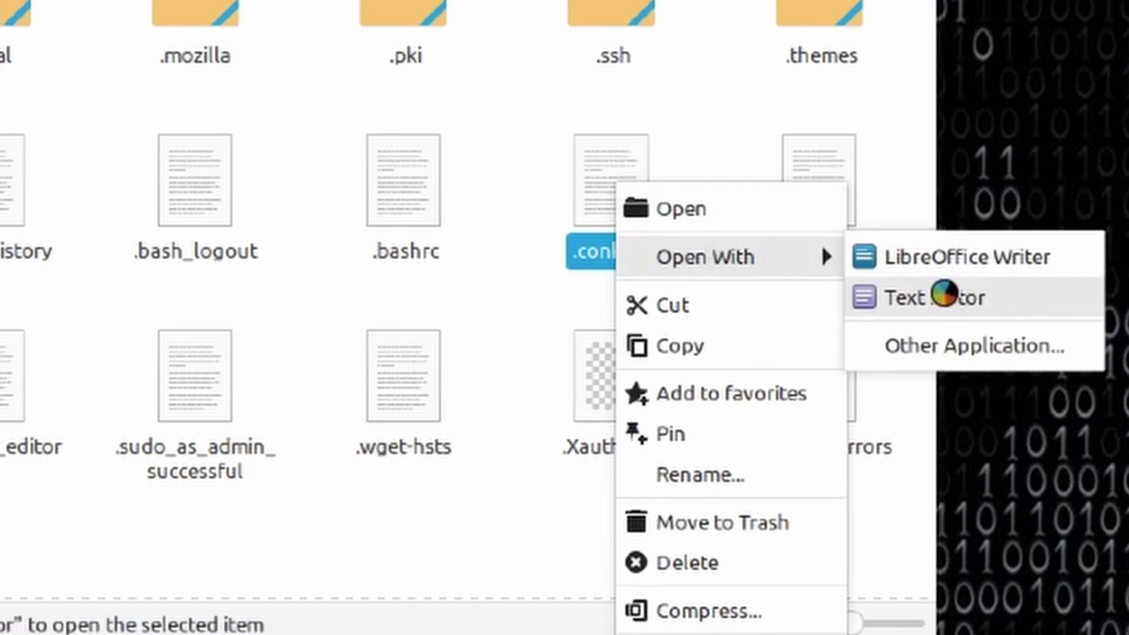
{"action": "left_click", "coordinate": [944, 297]}
- Remove the leading # from the Gridsquare line 38 in .conkyrc and save the file
{"action": "left_click_drag", "start_coordinate": [1056, 197], "coordinate": [49, 200]}
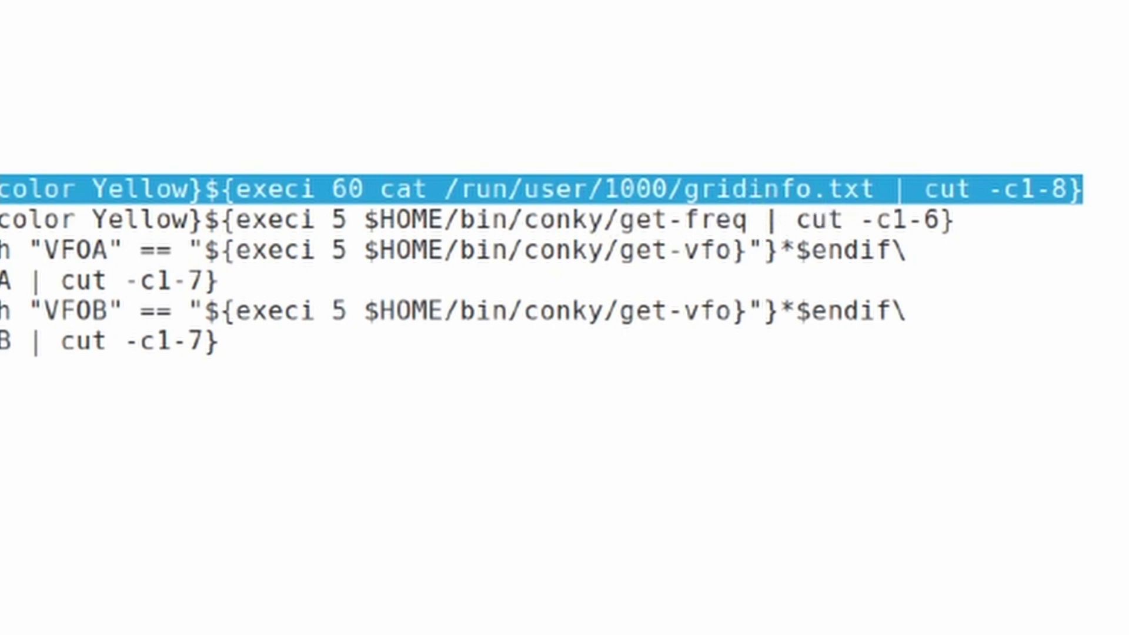
{"action": "key", "text": "Left"}
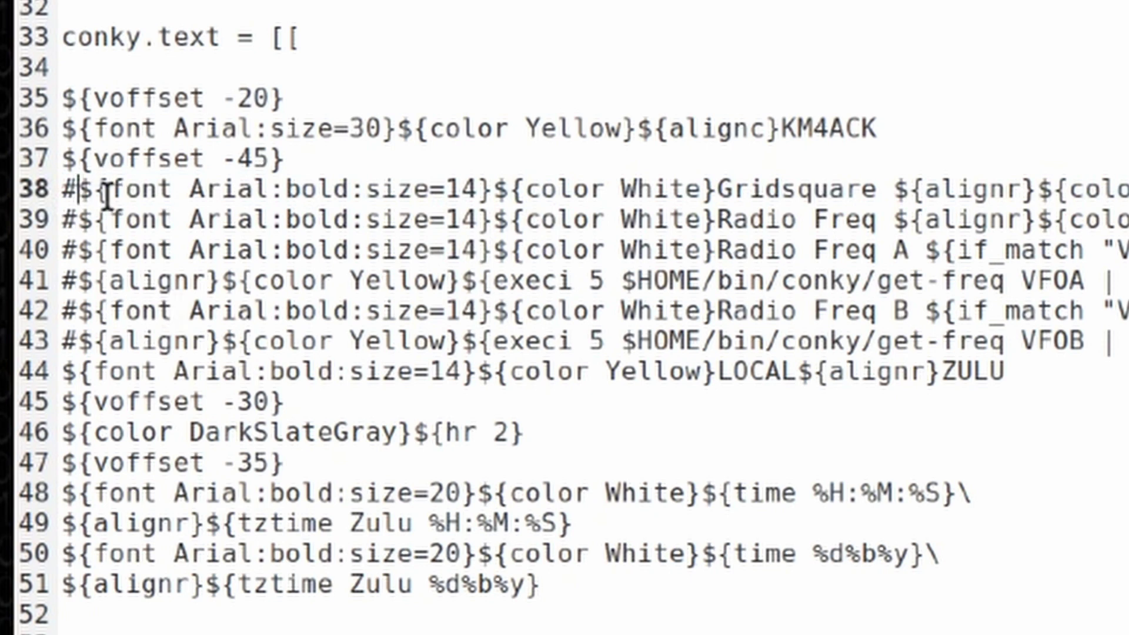
{"action": "key", "text": "BackSpace"}
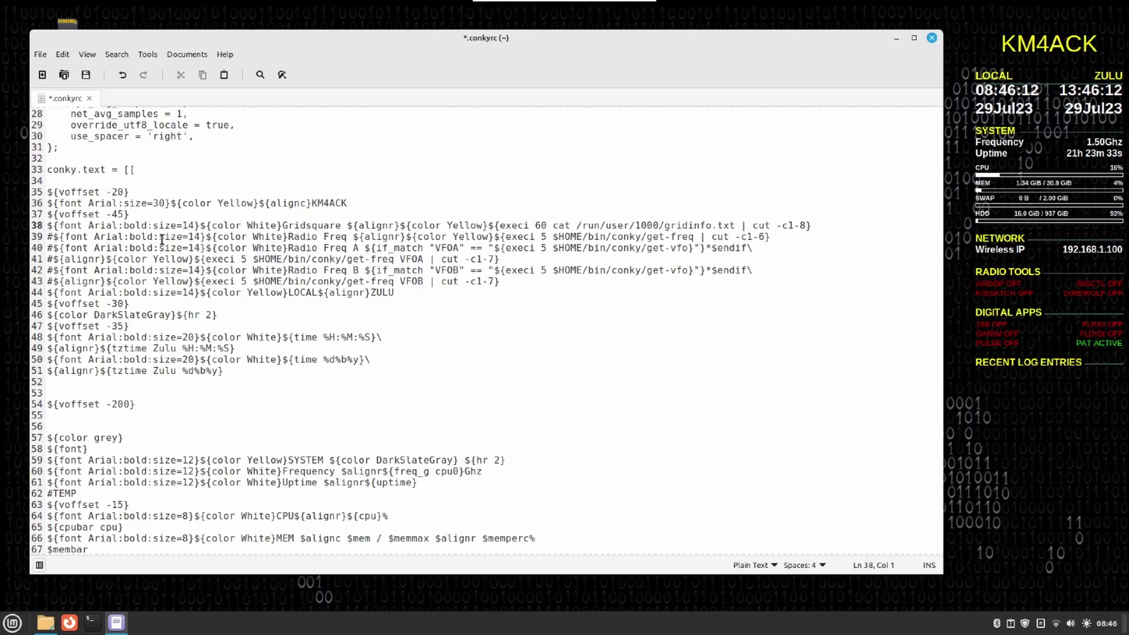
{"action": "key", "text": "ctrl+s"}
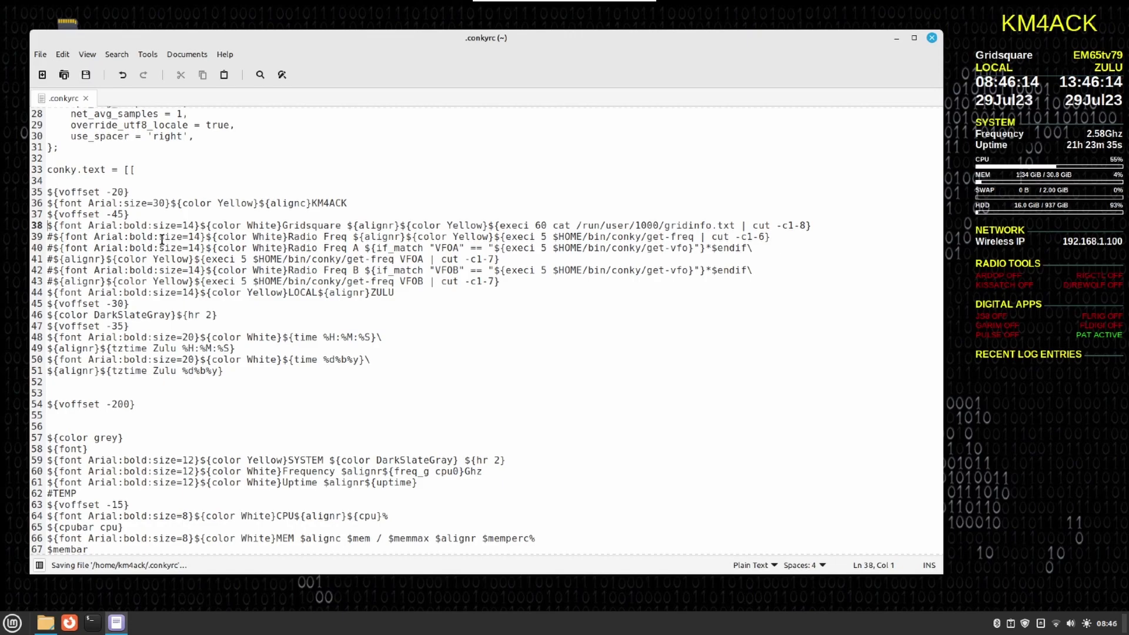